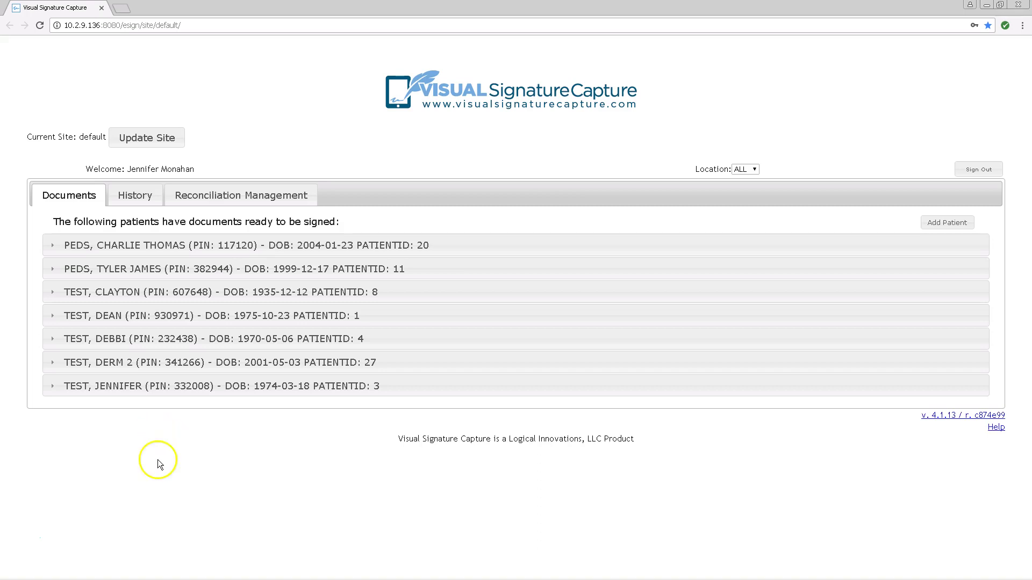
- Expand the patient rows until the last patient's five pending documents, including the Health Risk Assessment, appear
click(68, 246)
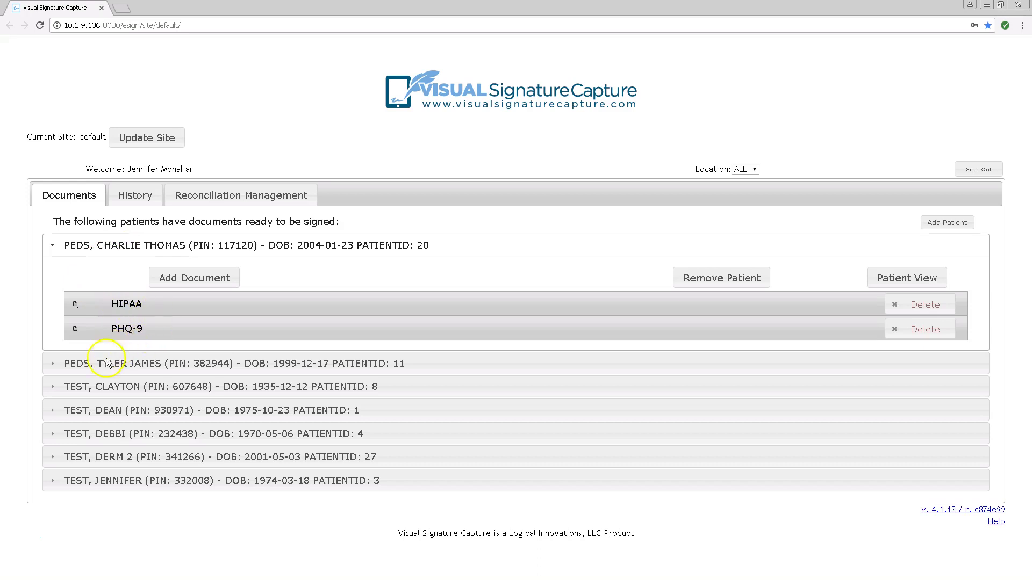
click(94, 411)
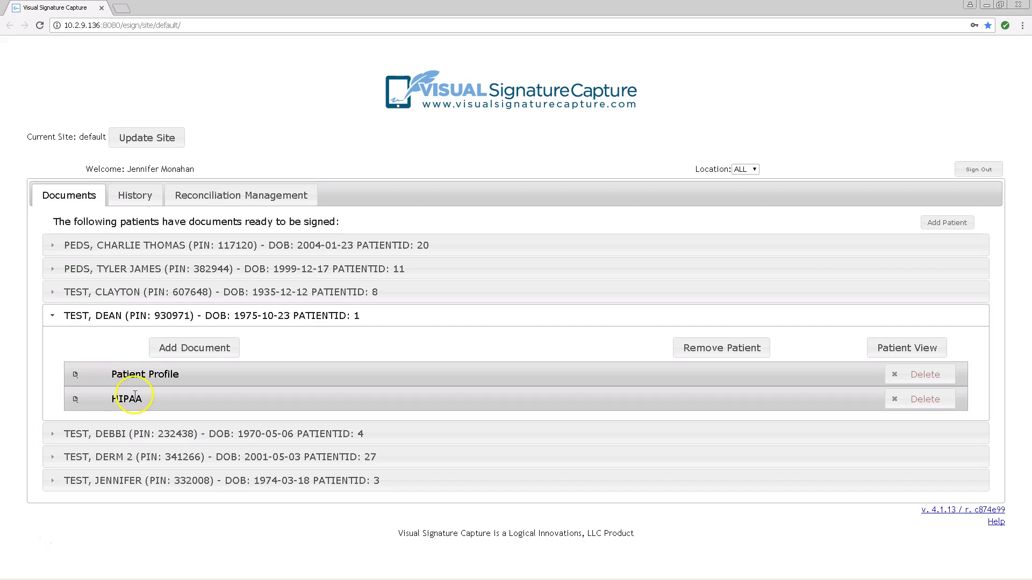
click(75, 433)
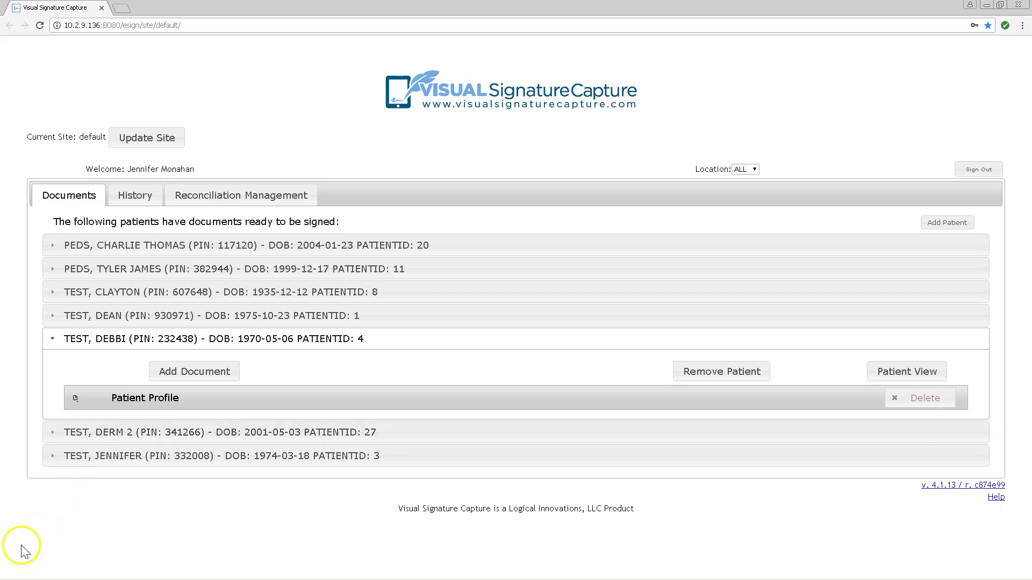
click(47, 456)
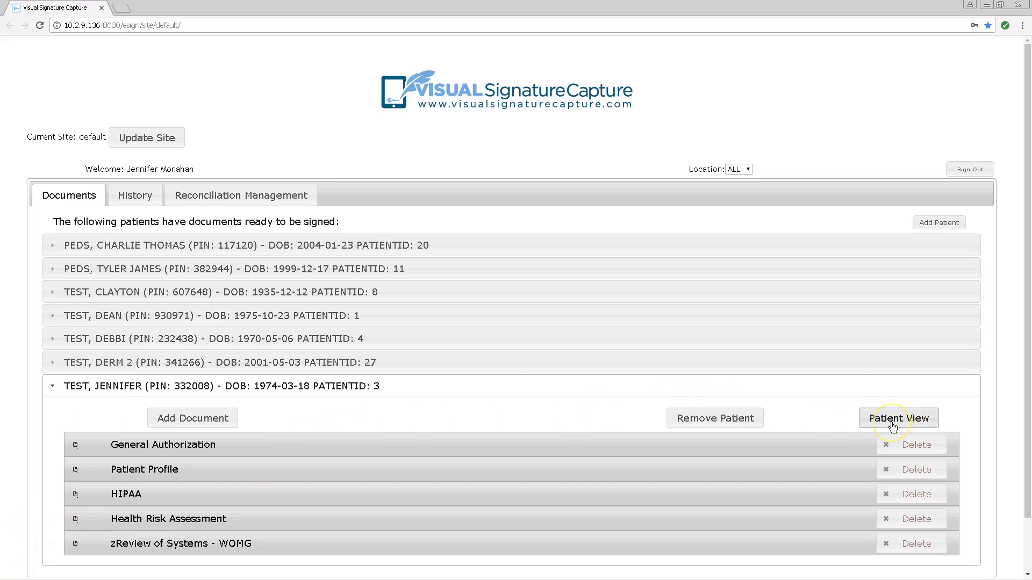
- Switch to Patient View and verify the patient's date of birth to sign in
click(892, 425)
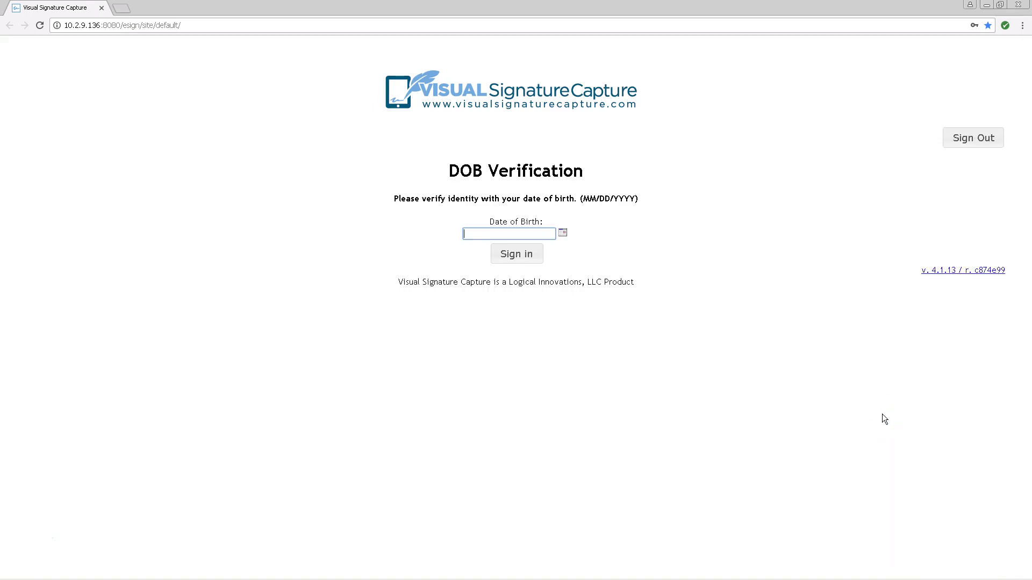
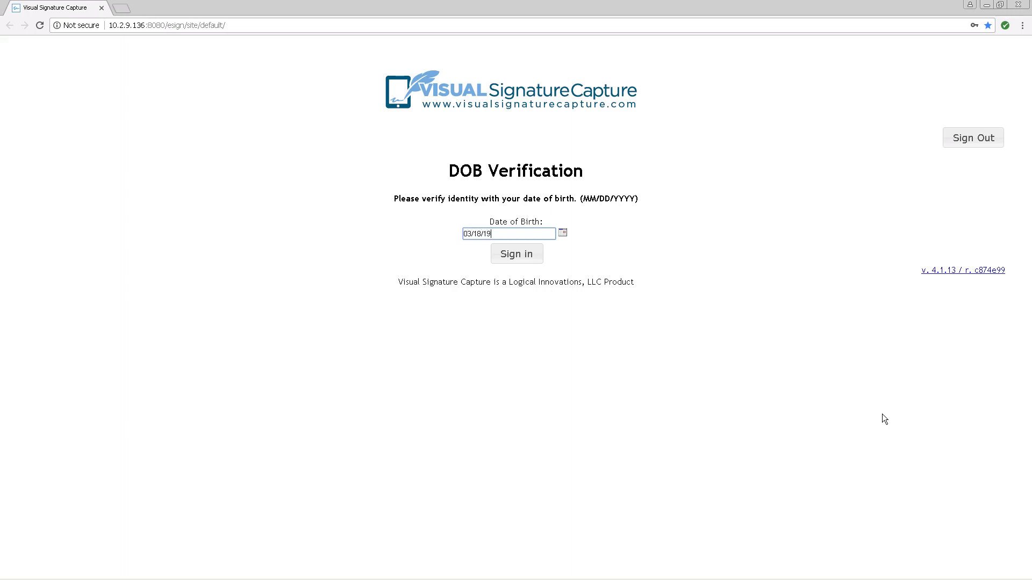
click(515, 254)
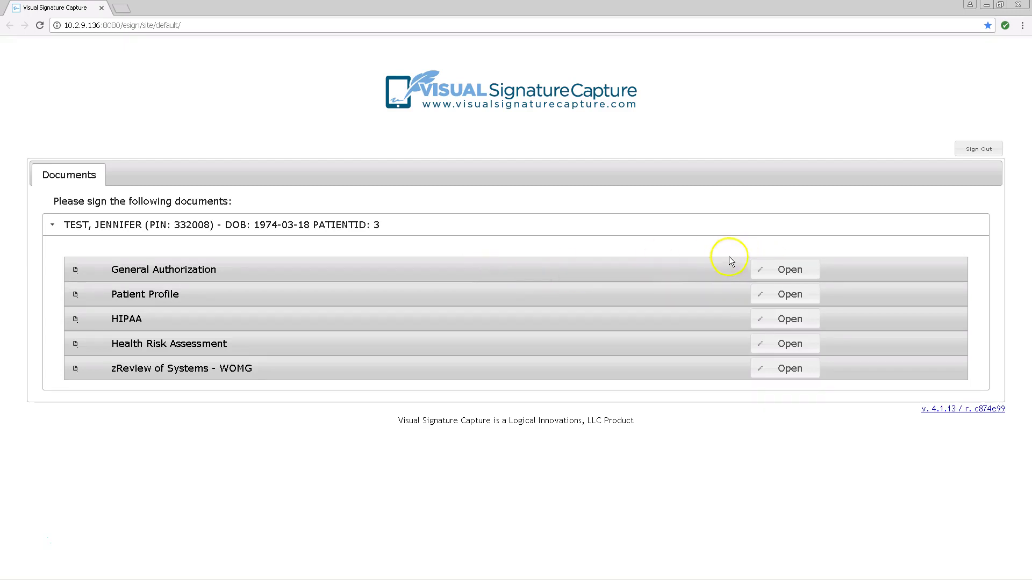
- Open General Authorization and tick the Medicare B and insurance authorization boxes
click(788, 273)
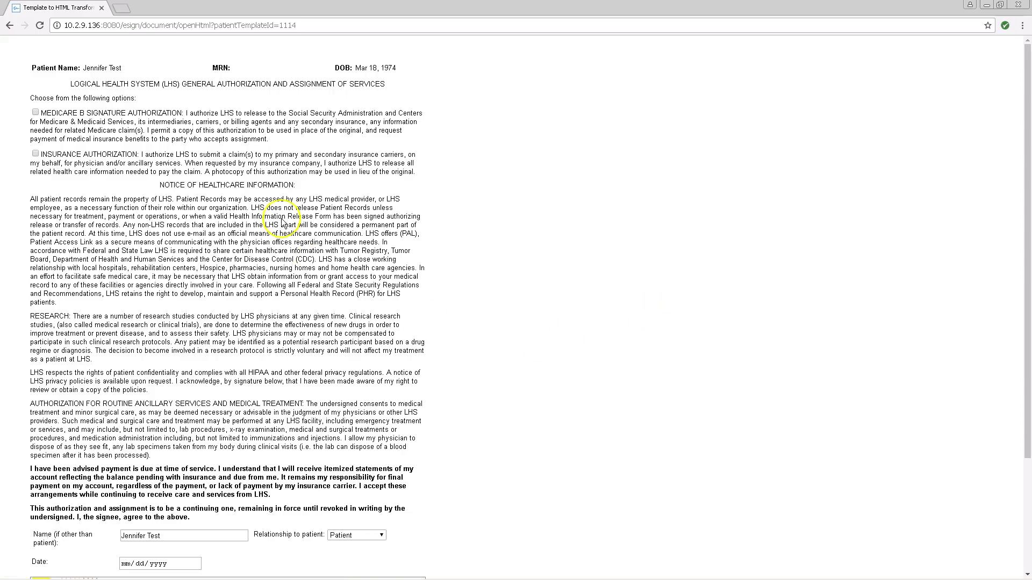
click(35, 112)
click(36, 154)
drag(462, 423, 537, 200)
click(537, 197)
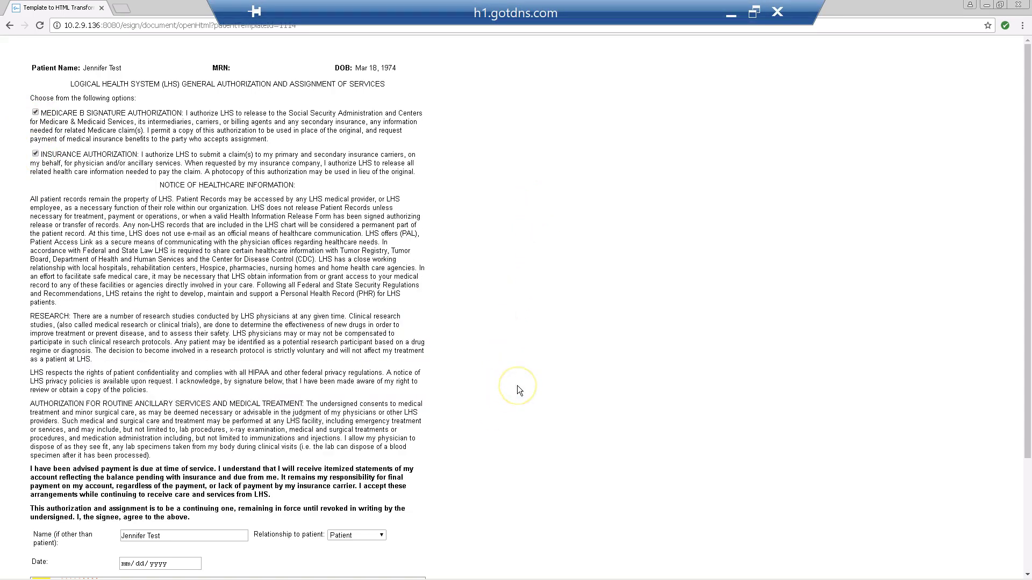
- Sign the General Authorization form and submit it
mouse_move(1027, 282)
mouse_down()
mouse_move(1010, 328)
mouse_move(1017, 481)
mouse_move(1029, 500)
mouse_up()
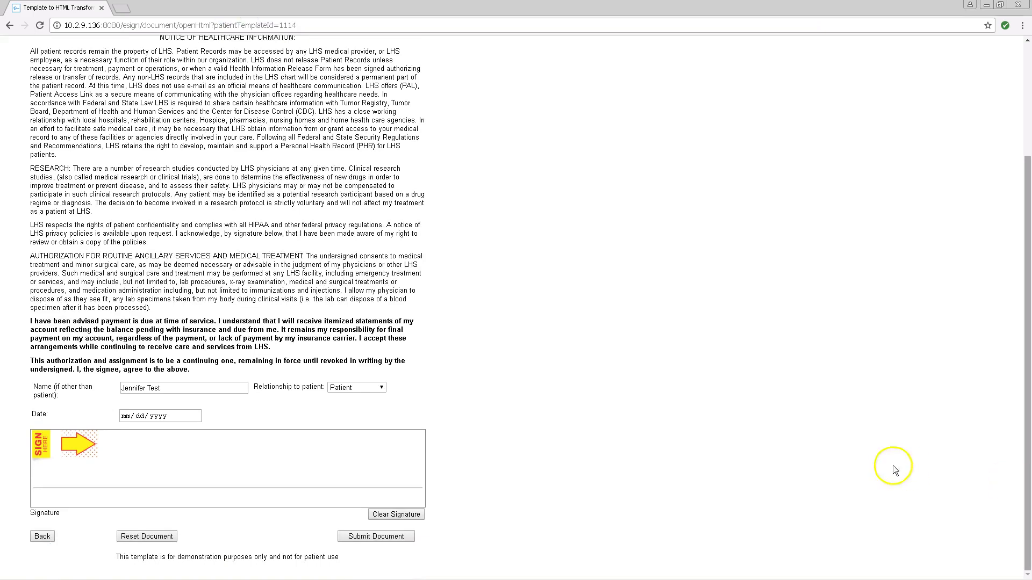
mouse_move(100, 450)
mouse_down()
mouse_move(194, 466)
mouse_move(224, 446)
mouse_move(347, 460)
mouse_move(381, 453)
mouse_up()
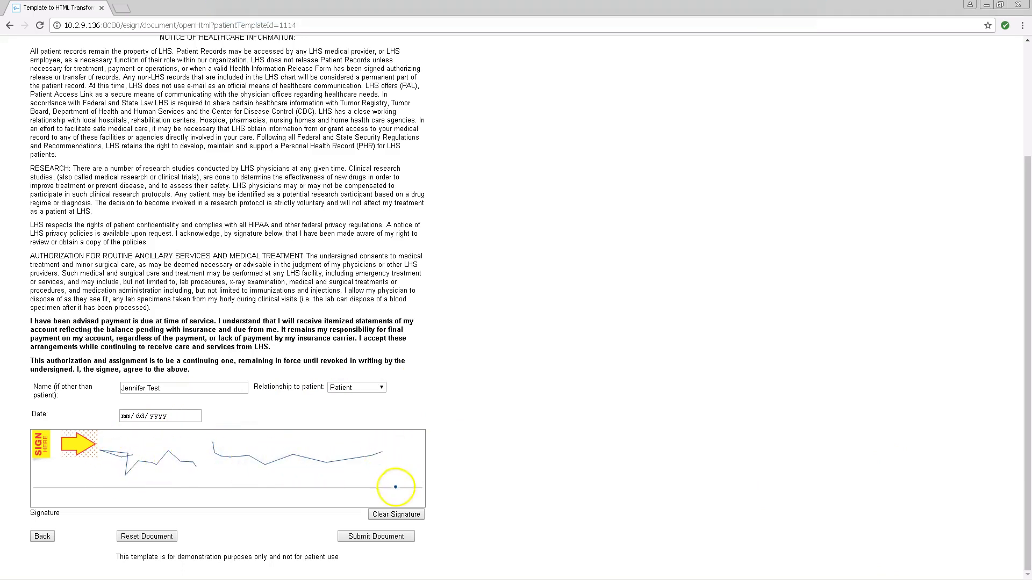
click(363, 538)
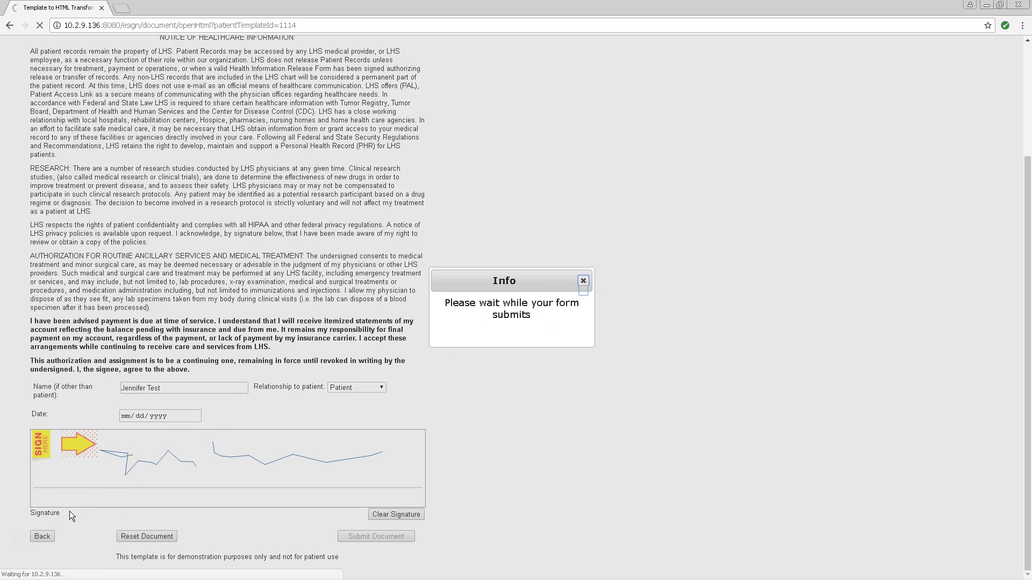
- Open the Patient Profile form and sign its consent-for-treatment section
click(33, 542)
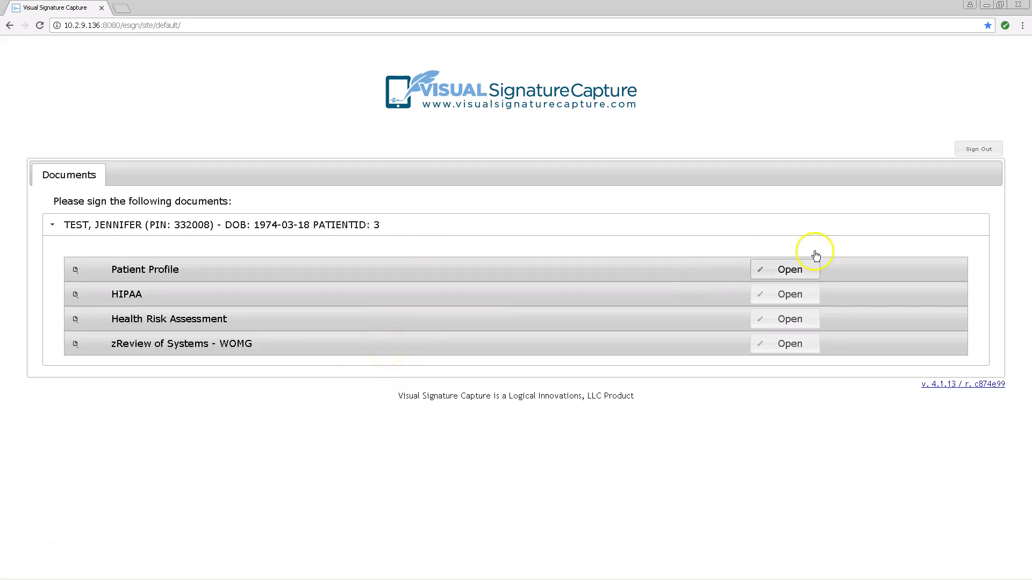
click(772, 272)
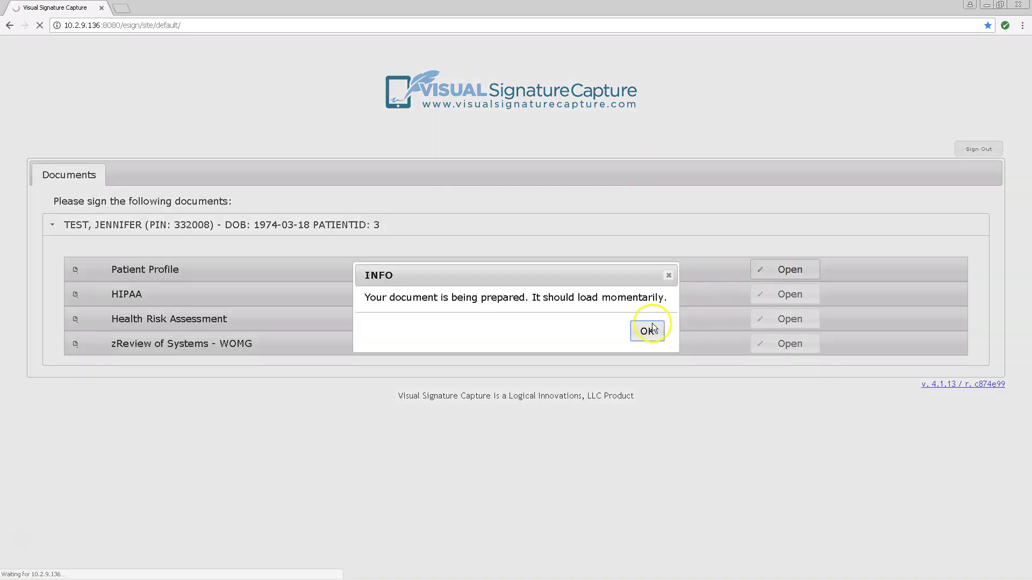
click(646, 330)
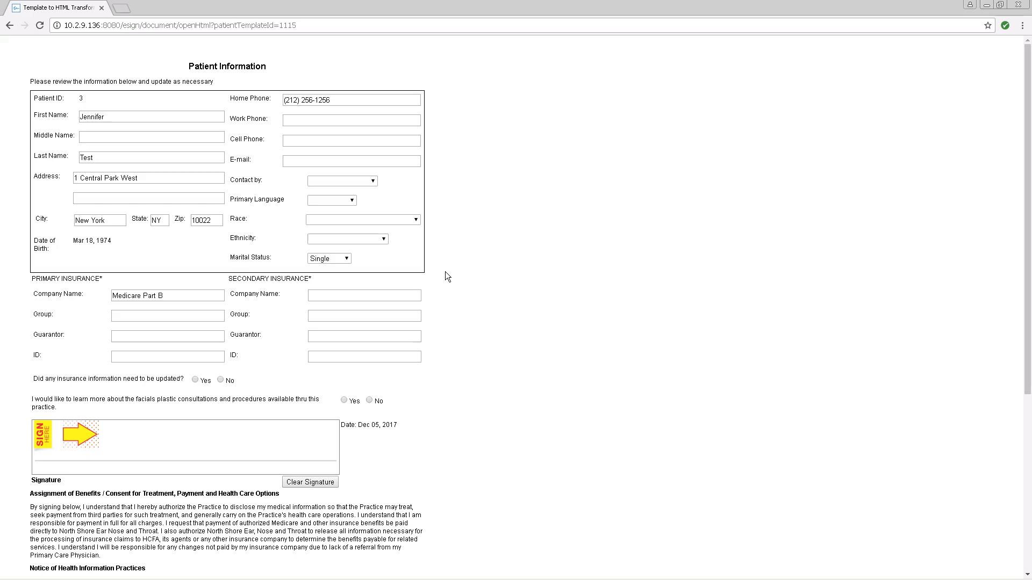
drag(107, 445, 290, 439)
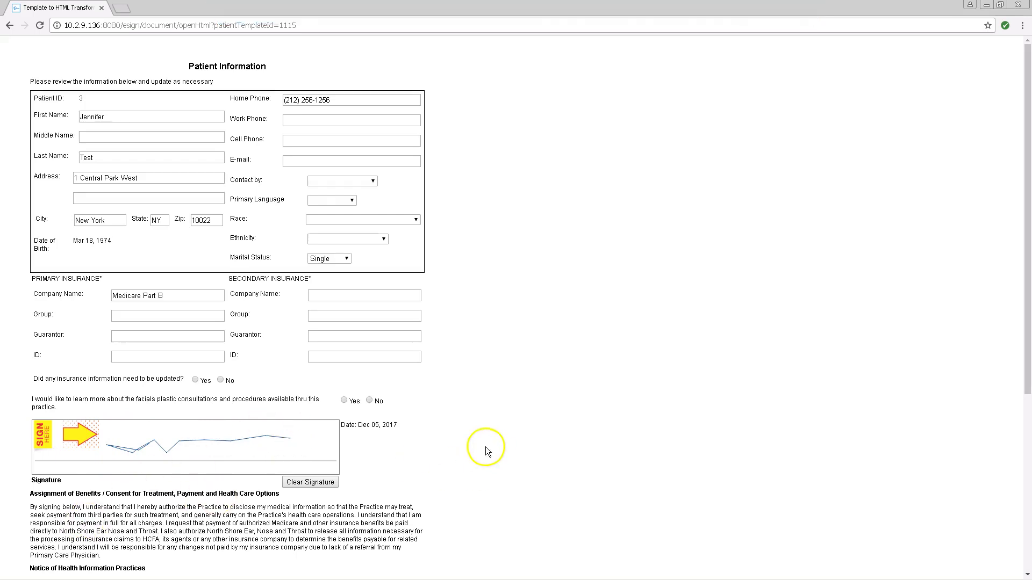
- Sign the health information practices and privacy practices sections, then submit the form
scroll(473, 456, down, 4)
scroll(480, 465, down, 1)
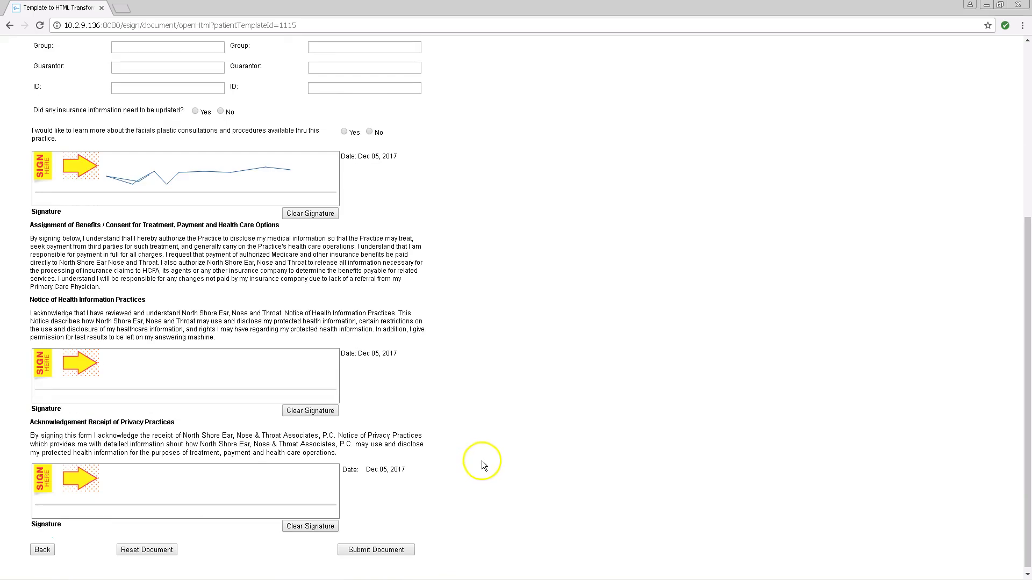
mouse_move(99, 355)
mouse_down()
mouse_move(120, 394)
mouse_move(132, 371)
mouse_move(173, 380)
mouse_move(241, 358)
mouse_up()
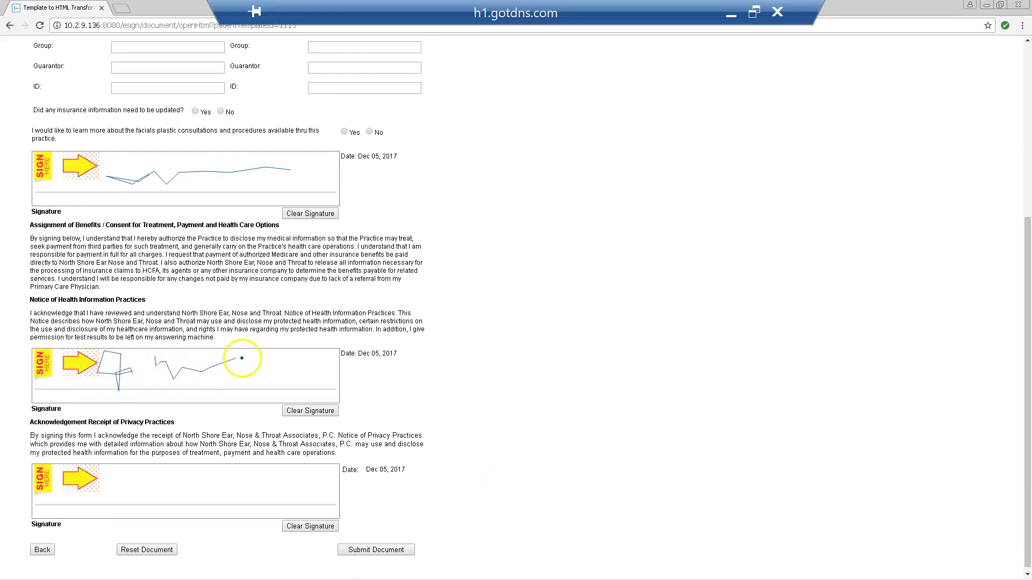
mouse_move(123, 466)
mouse_down()
mouse_move(102, 485)
mouse_move(138, 507)
mouse_move(166, 473)
mouse_move(201, 501)
mouse_up()
mouse_move(218, 472)
mouse_down()
mouse_move(227, 492)
mouse_move(315, 497)
mouse_up()
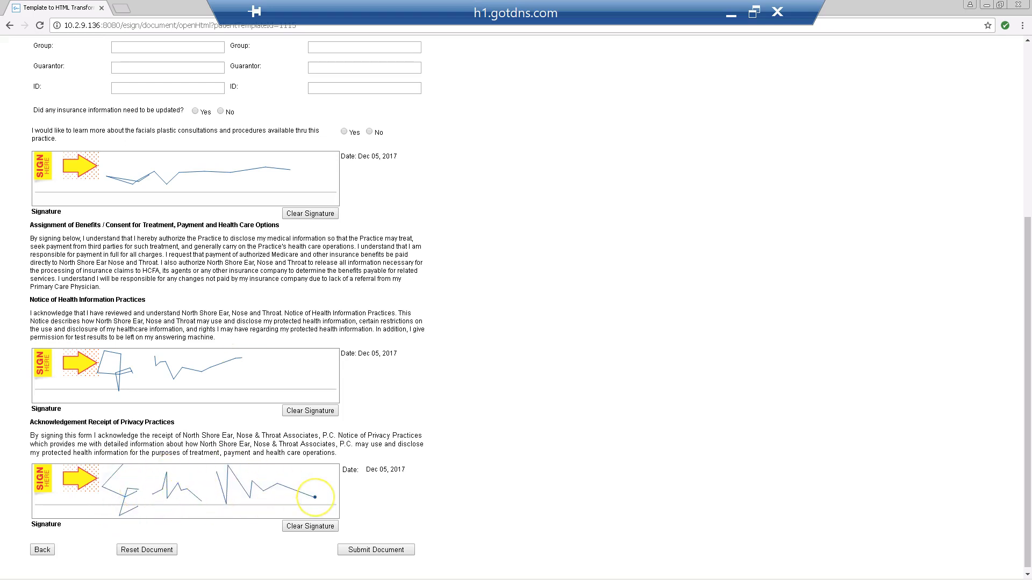
click(386, 553)
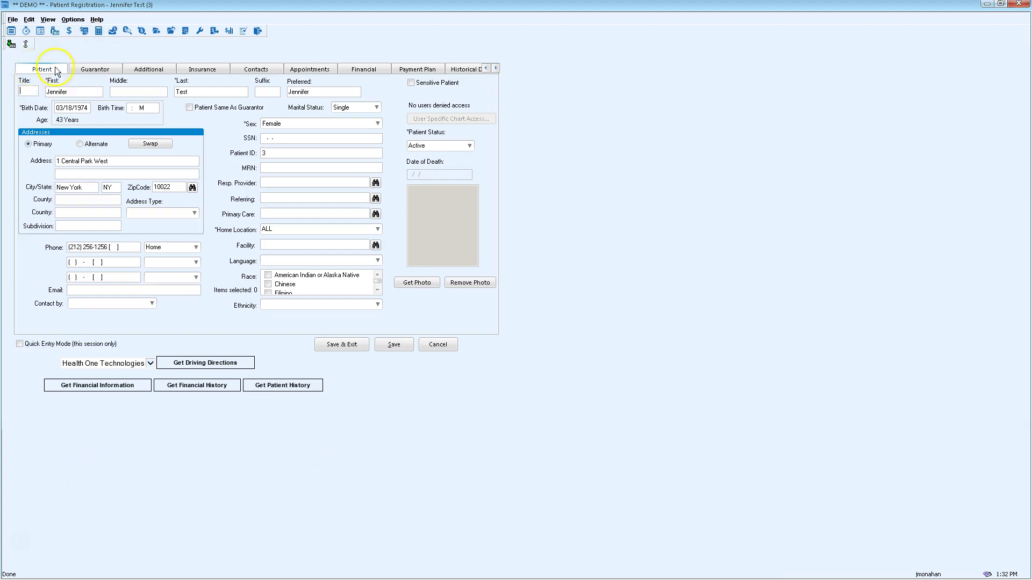
- Check the signature-on-file authorizations, then view attachments showing the signed General Authorization PDF
click(159, 70)
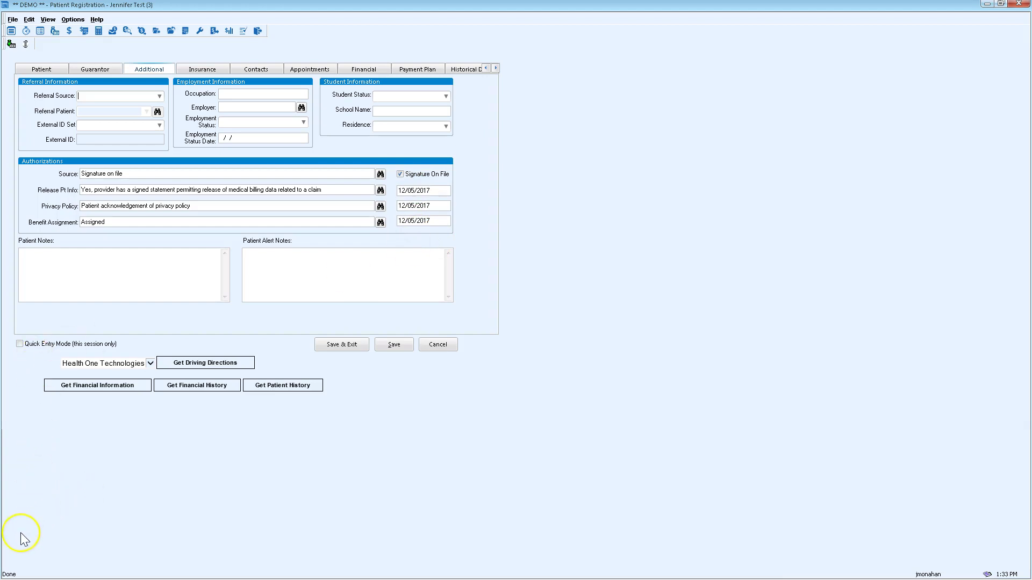
key(ctrl+shift+Tab)
key(ctrl+shift+Tab)
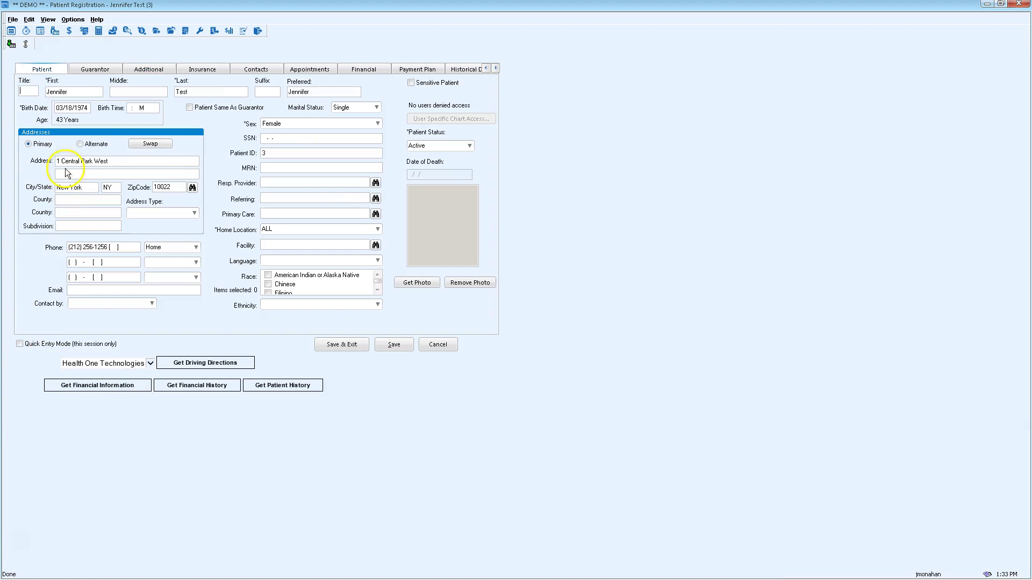
click(25, 45)
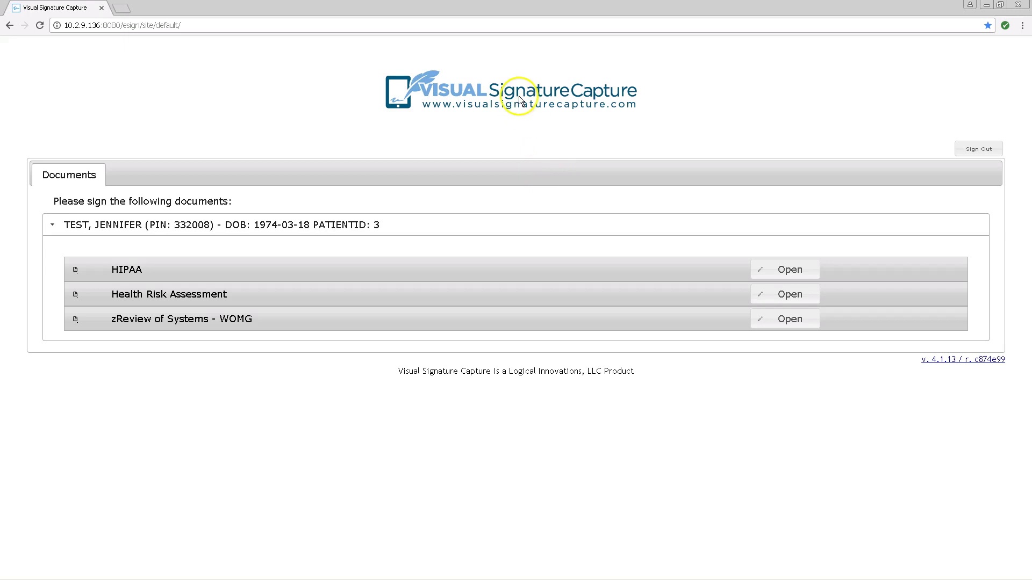
- Open the Health Risk Assessment from the three remaining documents awaiting signature
click(769, 294)
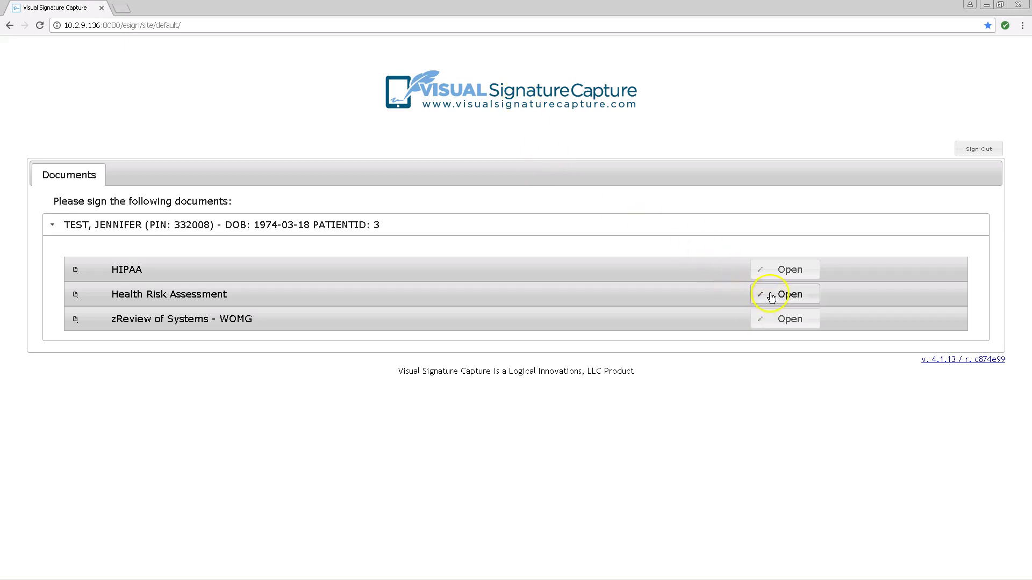
- Answer HRA lifestyle questions: no alcohol, smokes, drug history, regular dentist visits, no drinking driver
click(647, 330)
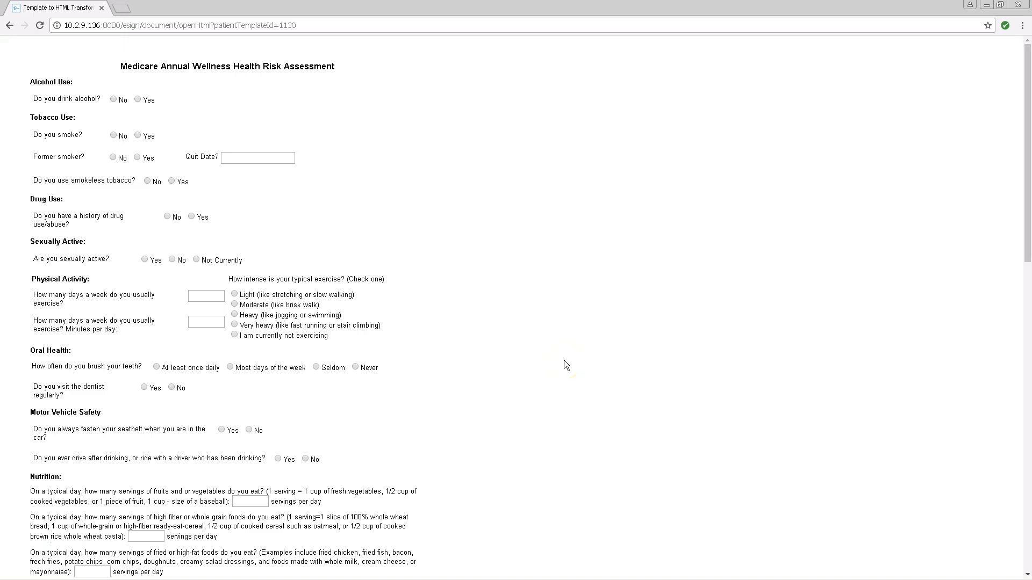
click(114, 100)
click(146, 138)
click(147, 181)
click(191, 217)
click(174, 261)
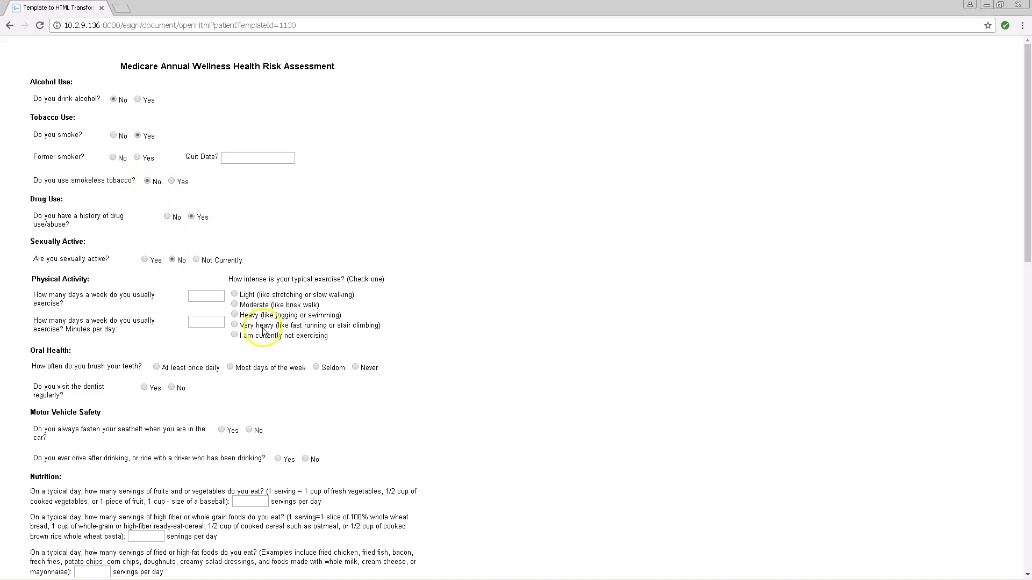
click(145, 388)
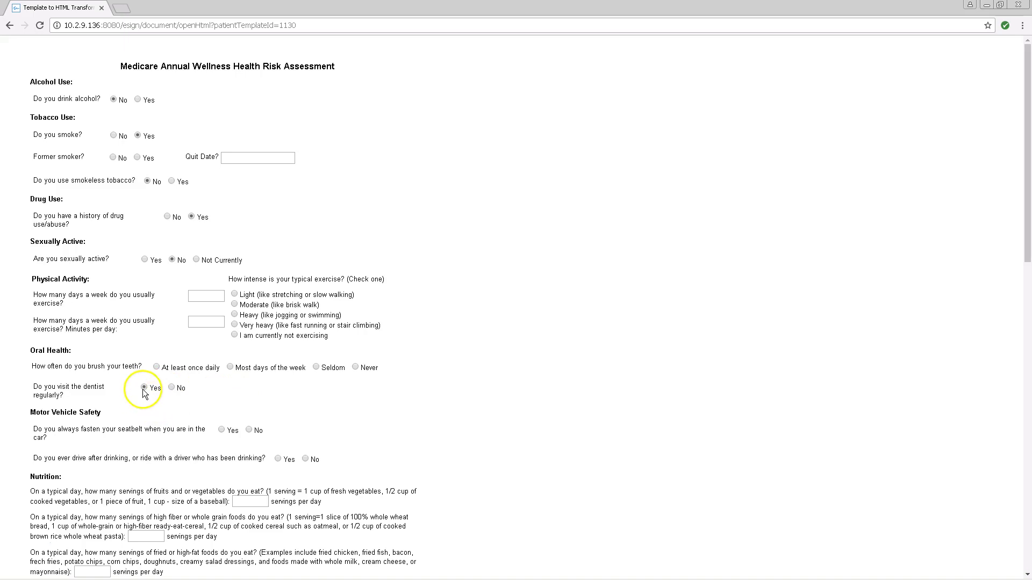
click(305, 460)
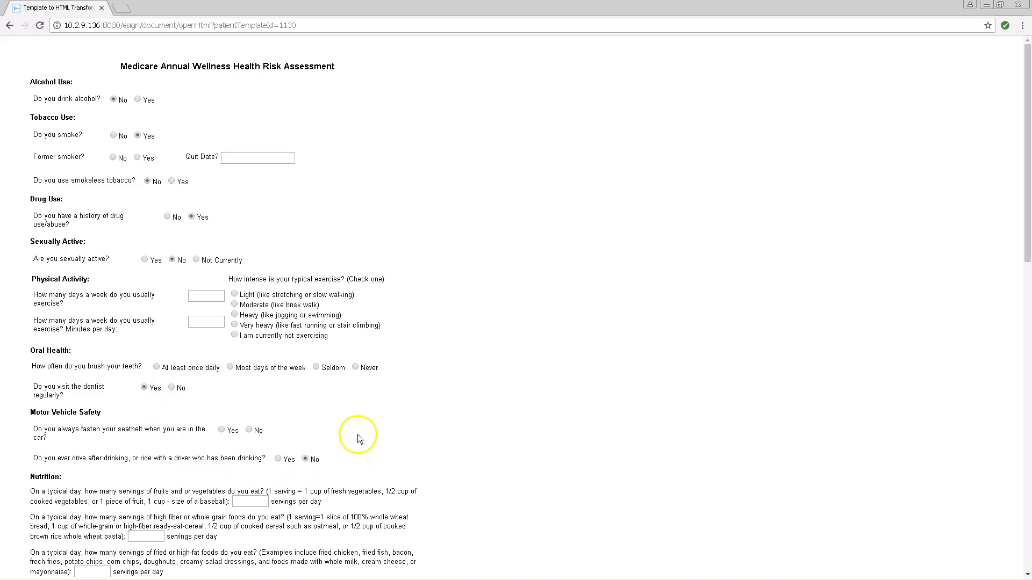
- Answer distress Yes, life satisfaction Very Dissatisfied and general health Excellent
scroll(386, 409, down, 5)
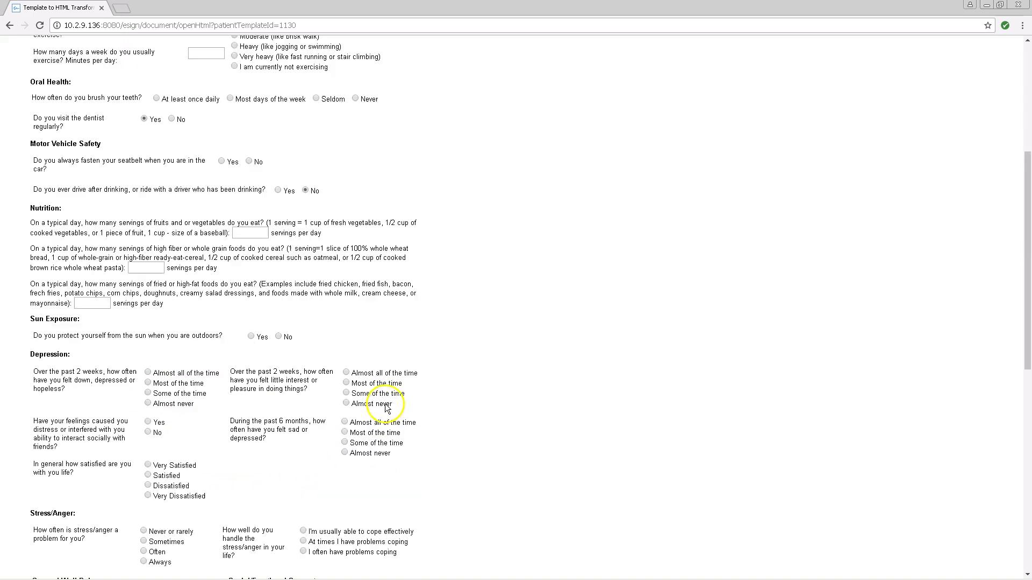
click(149, 422)
click(148, 495)
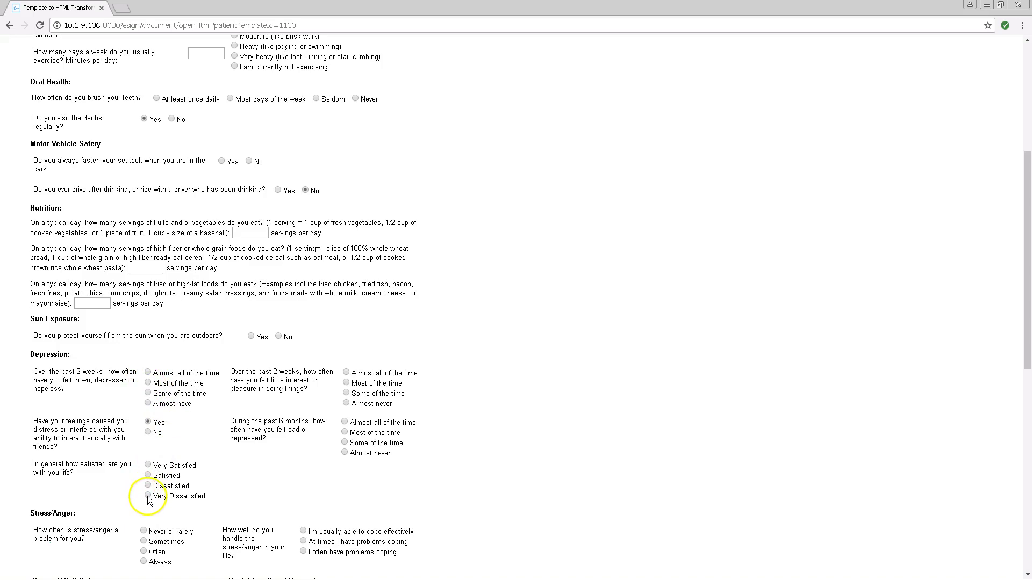
scroll(235, 488, down, 3)
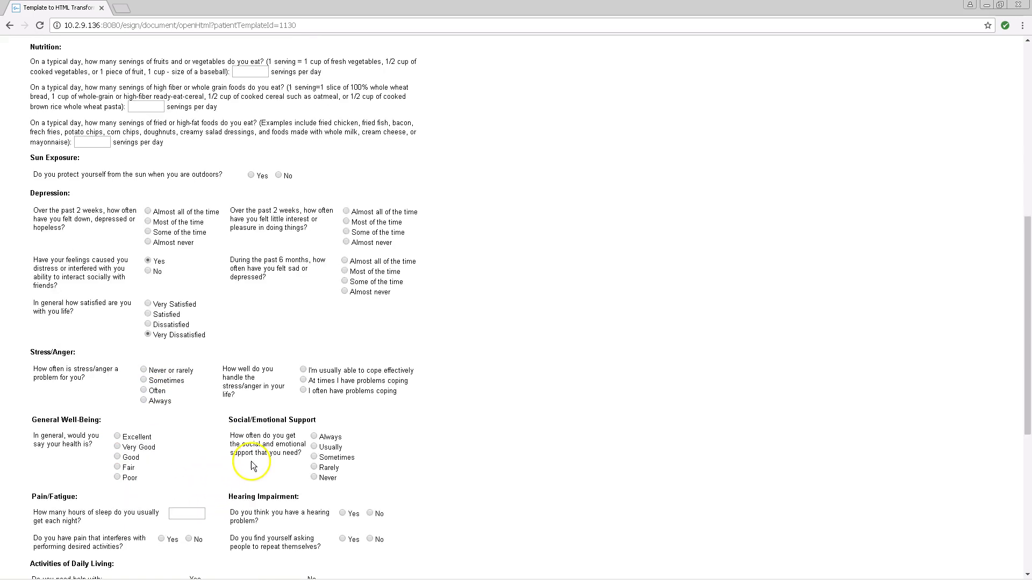
click(117, 437)
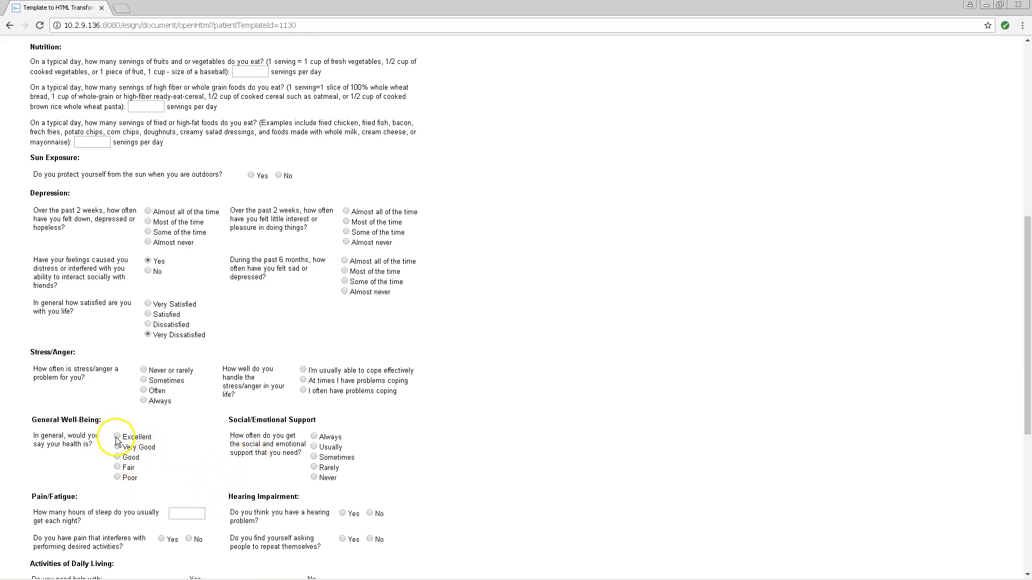
scroll(198, 434, down, 3)
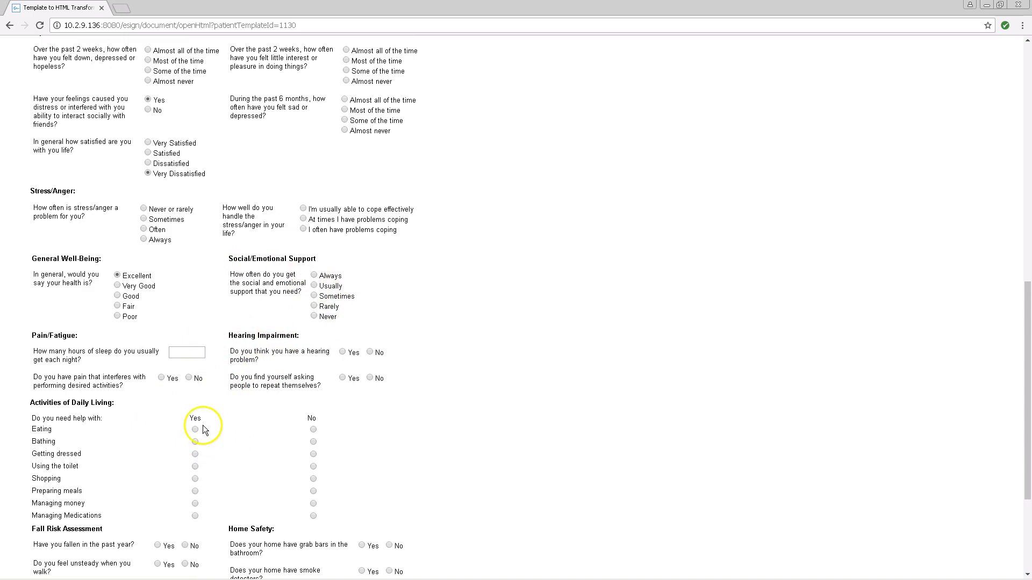
scroll(202, 424, down, 3)
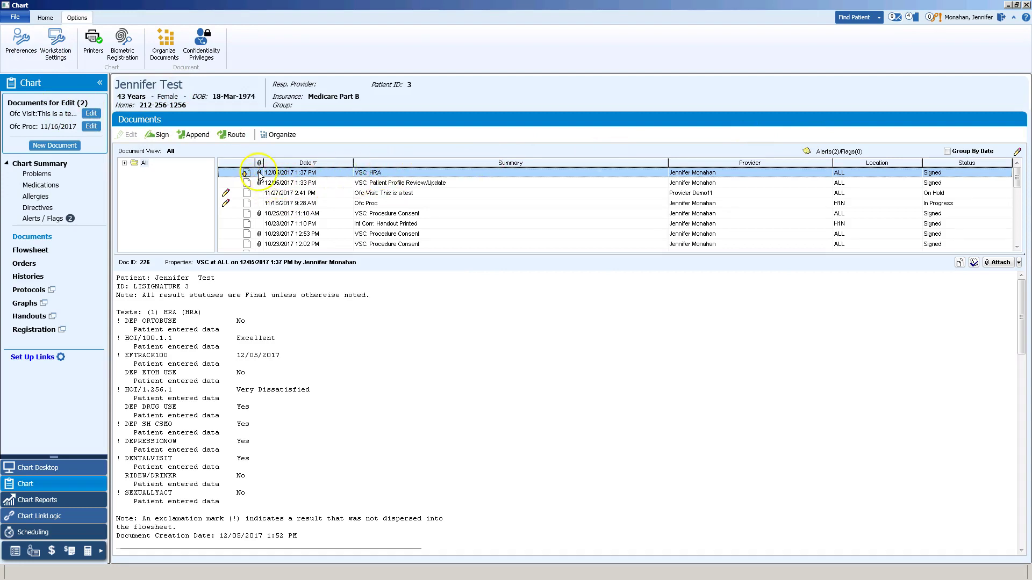
- Open the signed HRA's attached PDF in Adobe Reader and review the recorded answers
click(996, 265)
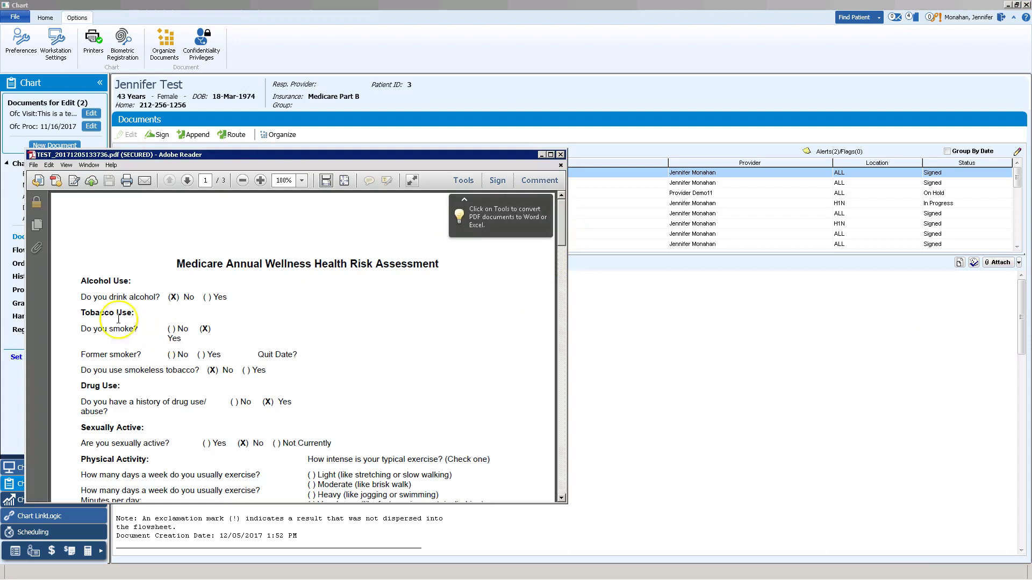
mouse_move(562, 239)
mouse_down()
mouse_move(545, 337)
mouse_move(550, 378)
mouse_move(563, 374)
mouse_move(558, 218)
mouse_up()
click(566, 375)
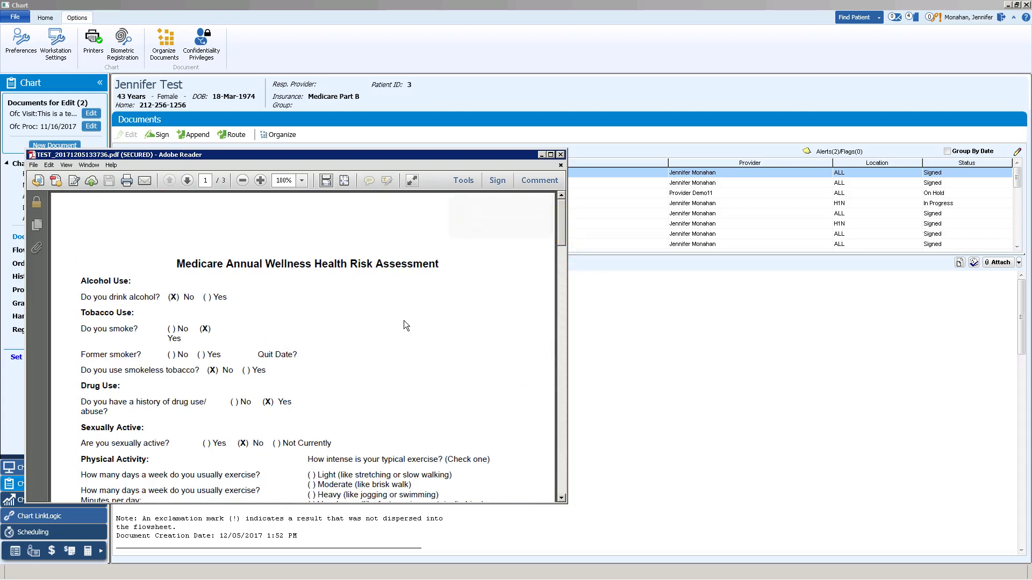
click(487, 291)
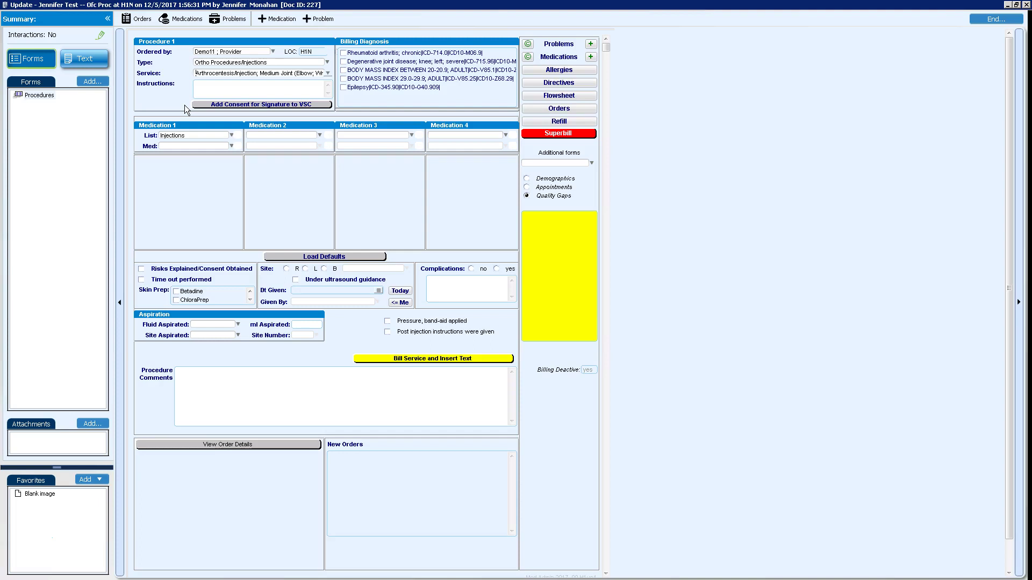
- Send the Ortho Procedures/Injections procedure consent to Visual Signature Capture for signing
click(237, 106)
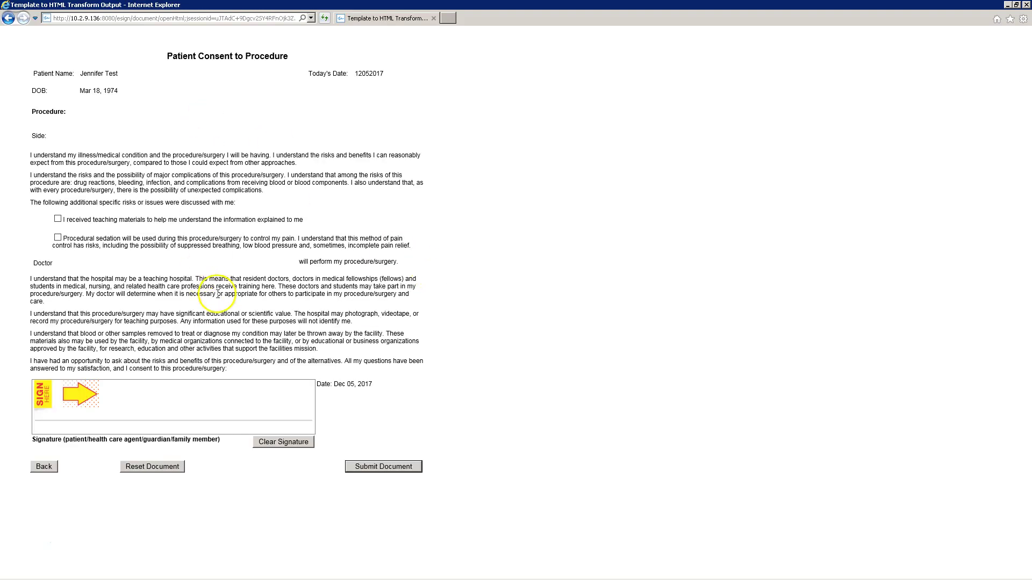
- Tick the teaching materials and procedural sedation acknowledgements, sign, and submit the consent
click(58, 219)
click(57, 238)
drag(108, 401, 175, 416)
mouse_move(187, 395)
mouse_down()
mouse_move(262, 399)
mouse_move(294, 387)
mouse_up()
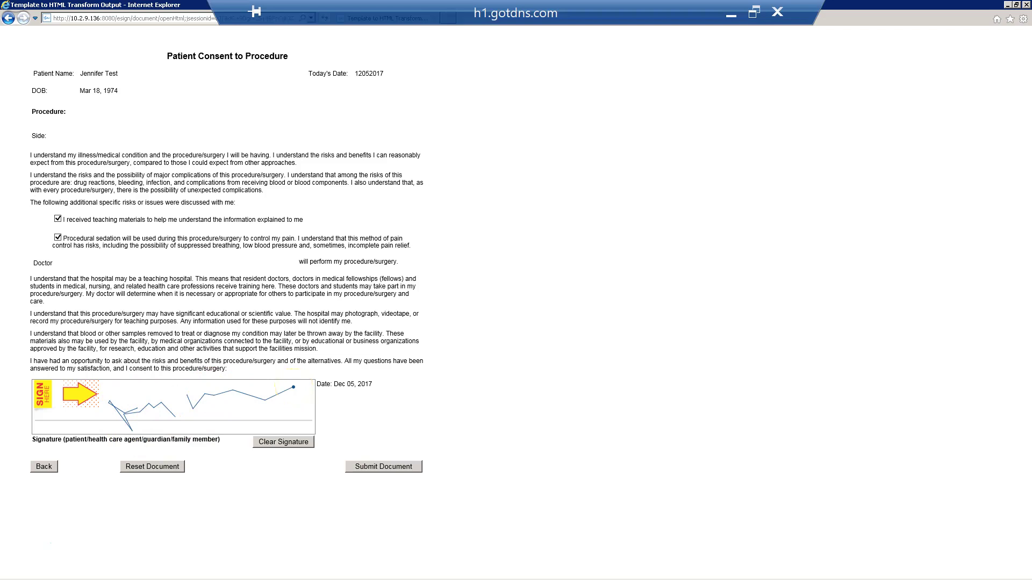
click(423, 422)
click(405, 467)
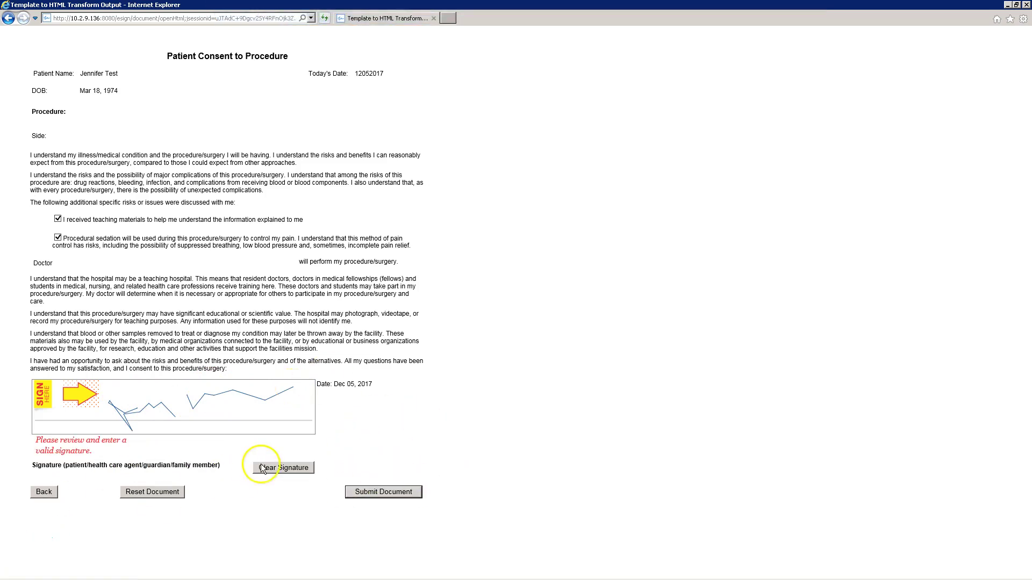
- Clear the rejected signature, re-sign, and resubmit the Procedure Consent
click(308, 469)
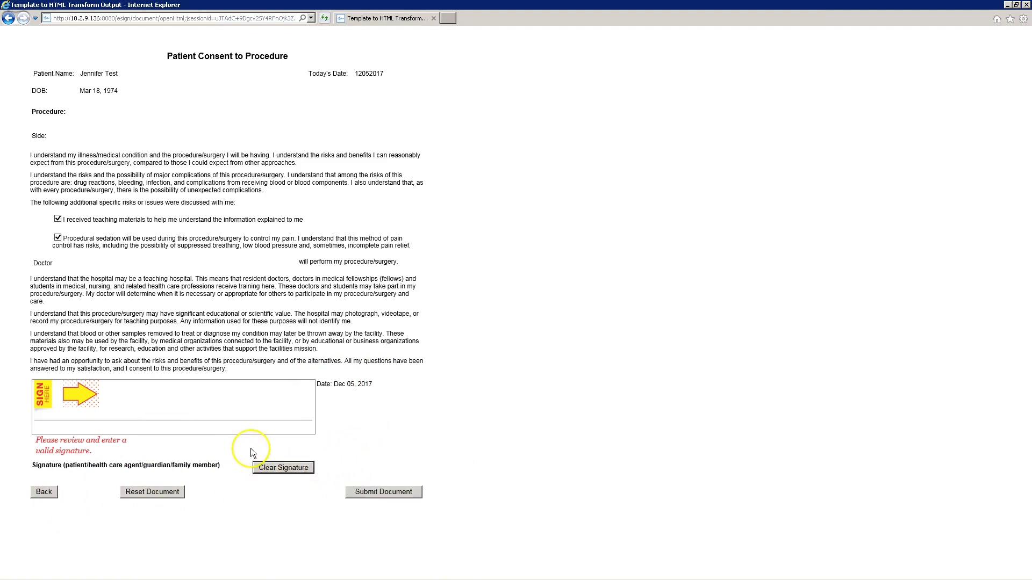
mouse_move(96, 397)
mouse_down()
mouse_move(156, 413)
mouse_move(175, 400)
mouse_move(267, 407)
mouse_up()
click(381, 492)
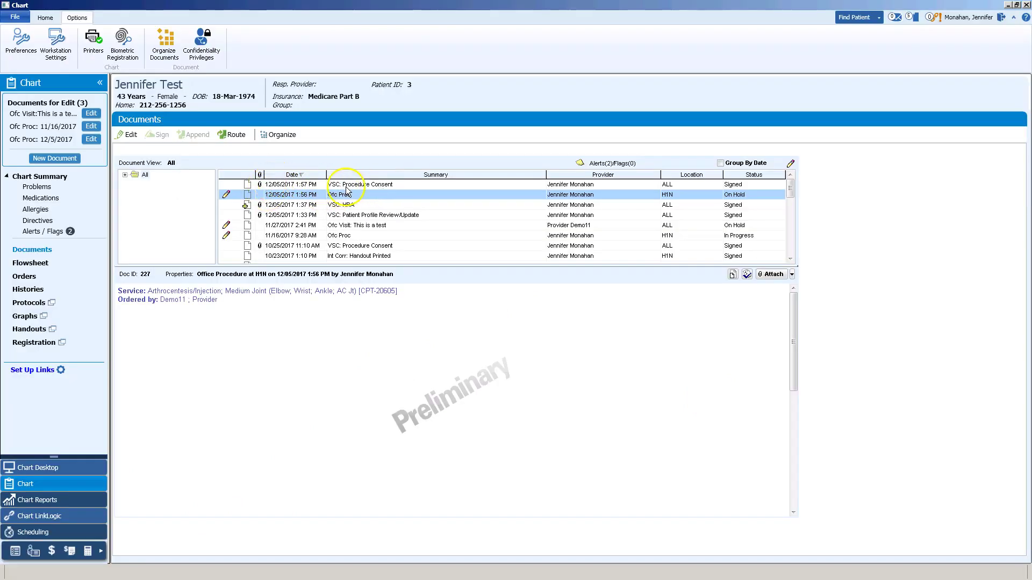
- Open the VSC: Procedure Consent attachment and review the signed PDF with both acknowledgements ticked, then close it
click(347, 186)
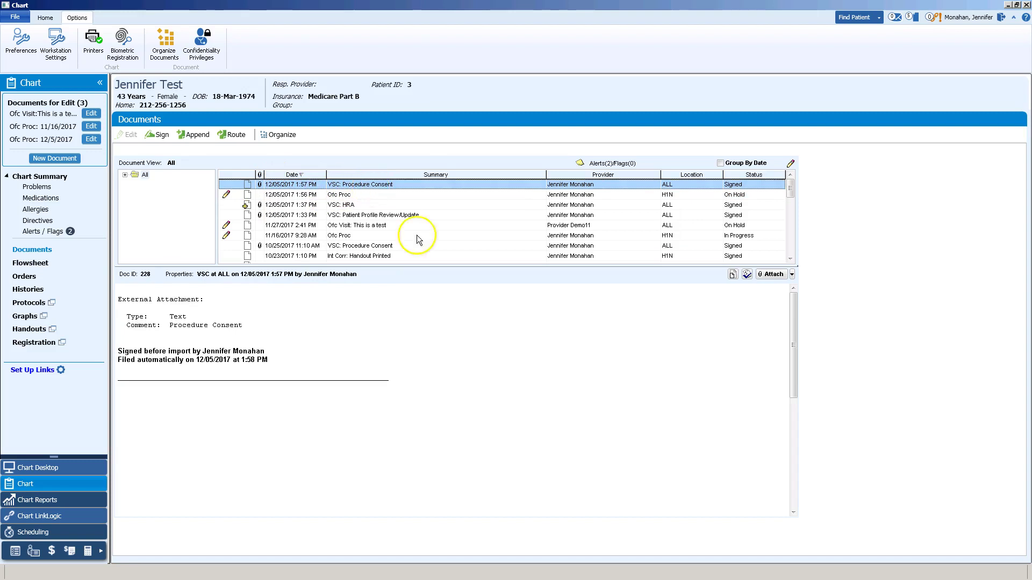
click(772, 274)
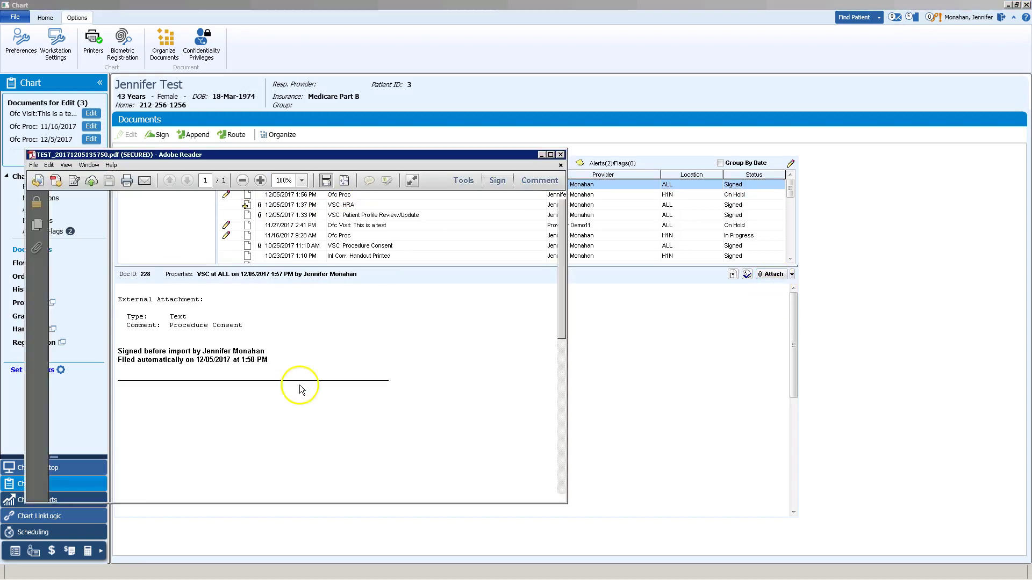
mouse_move(561, 266)
mouse_down()
mouse_move(549, 366)
mouse_move(558, 204)
mouse_up()
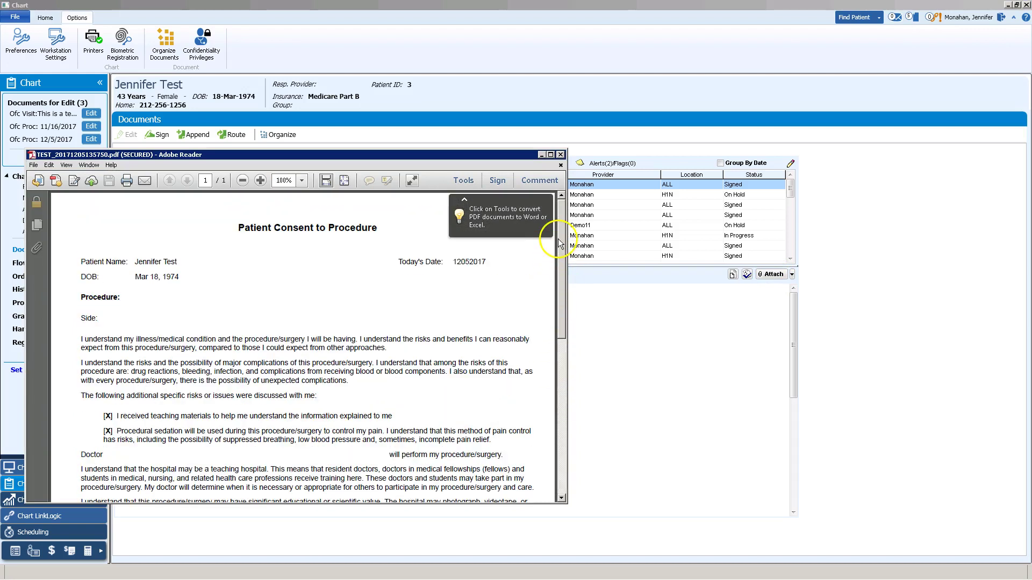
click(561, 155)
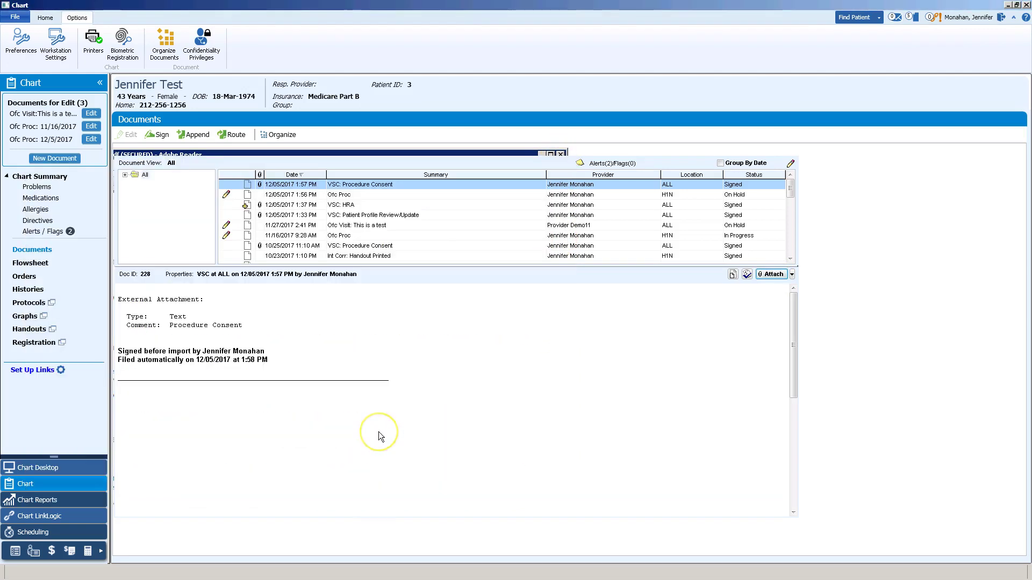